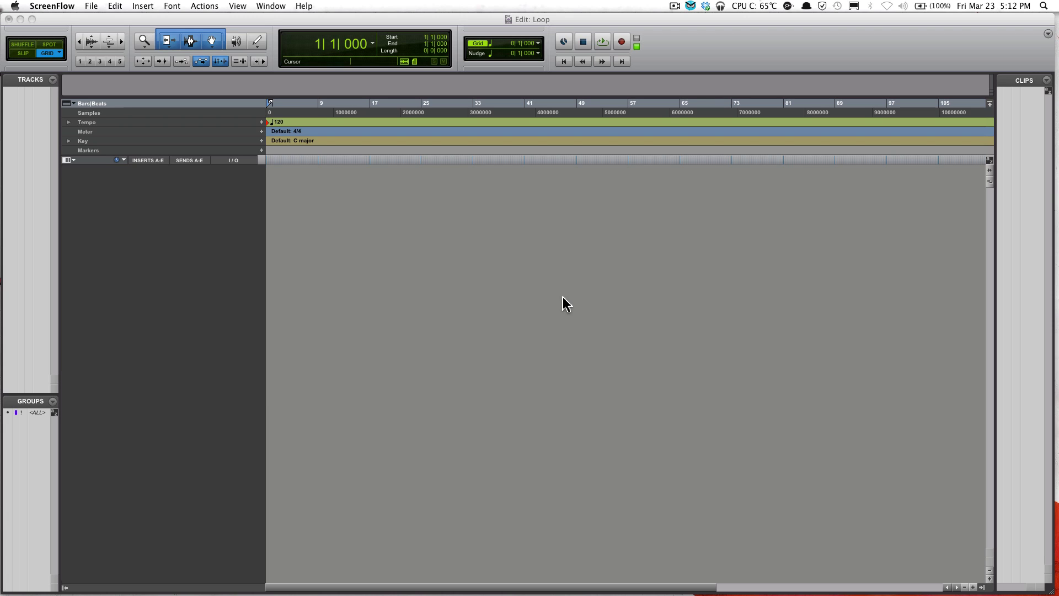
Import drum2 bpm 155.wav onto a new track placed at session start
{"action": "left_click", "coordinate": [241, 19]}
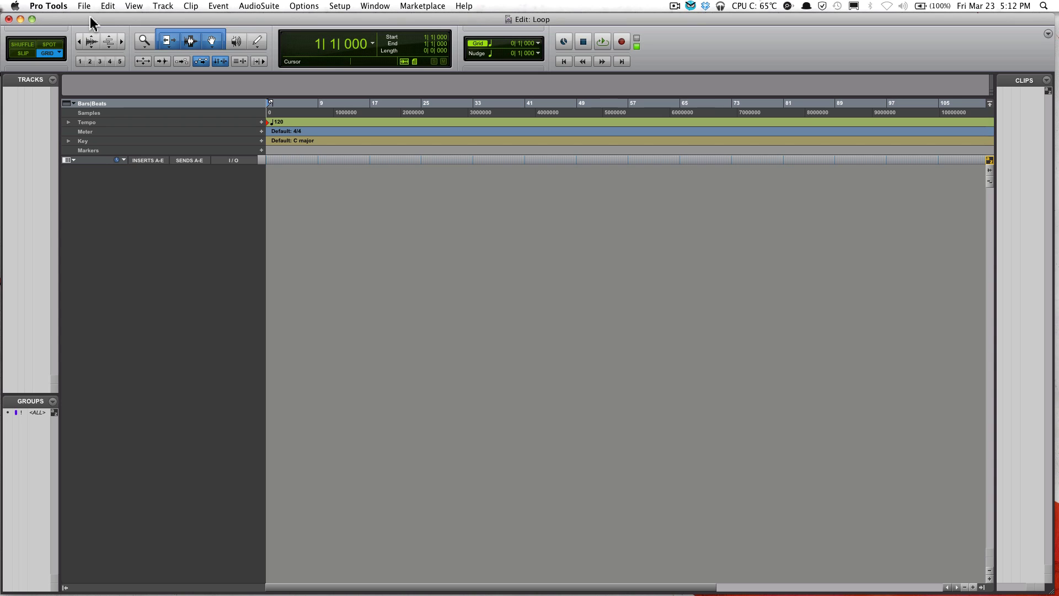
{"action": "left_click", "coordinate": [85, 7]}
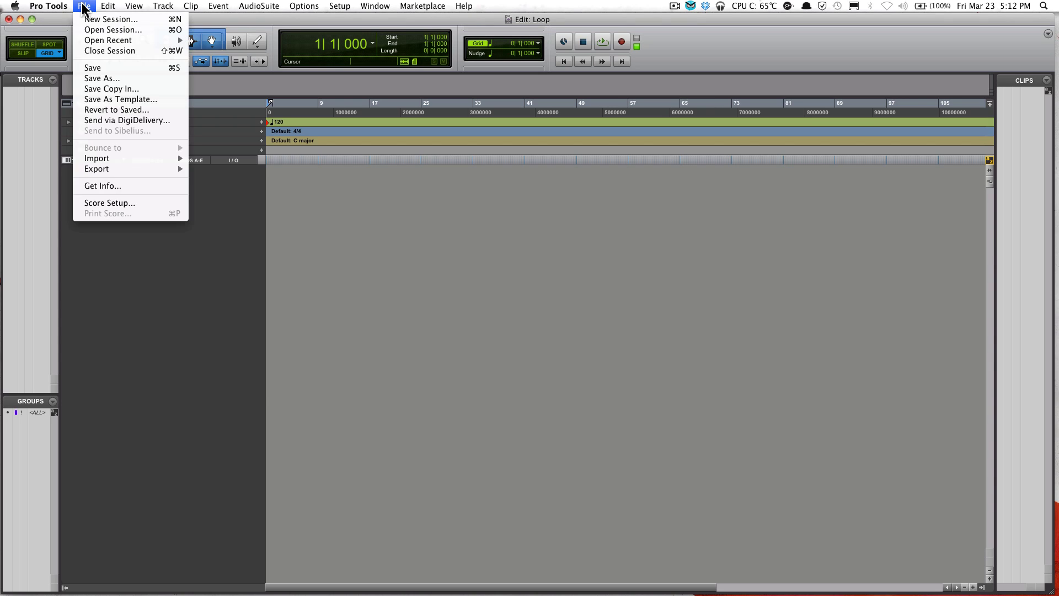
{"action": "mouse_move", "coordinate": [99, 160]}
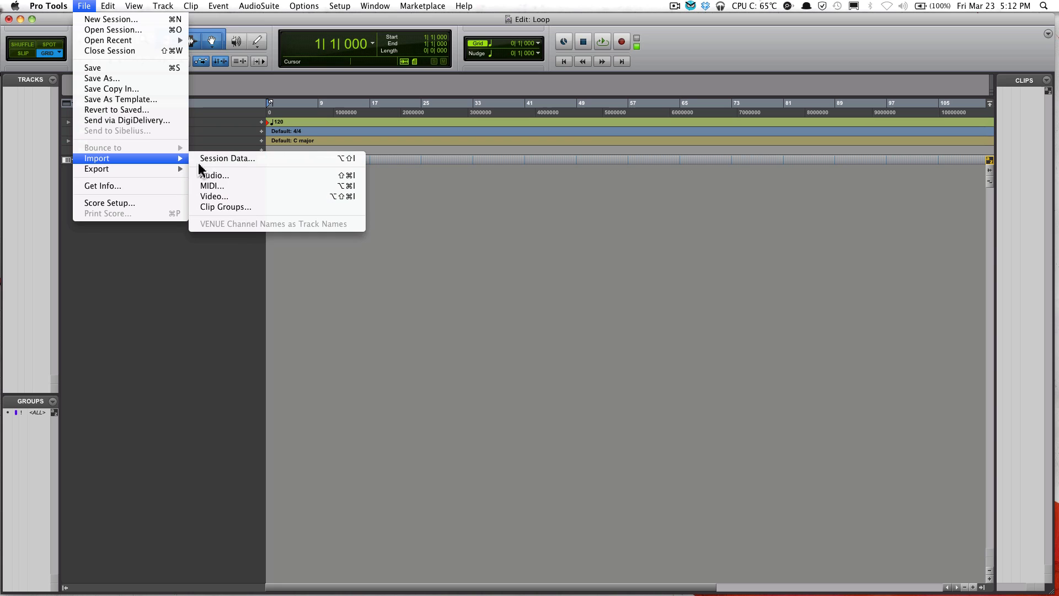
{"action": "left_click", "coordinate": [233, 175]}
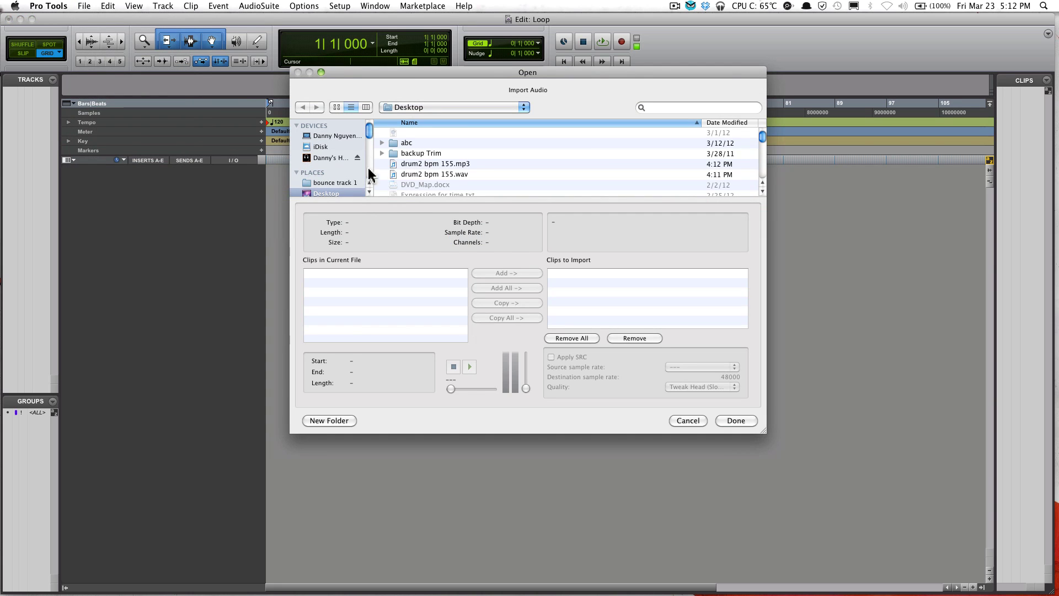
{"action": "scroll", "coordinate": [366, 138], "scroll_direction": "down", "scroll_amount": 3}
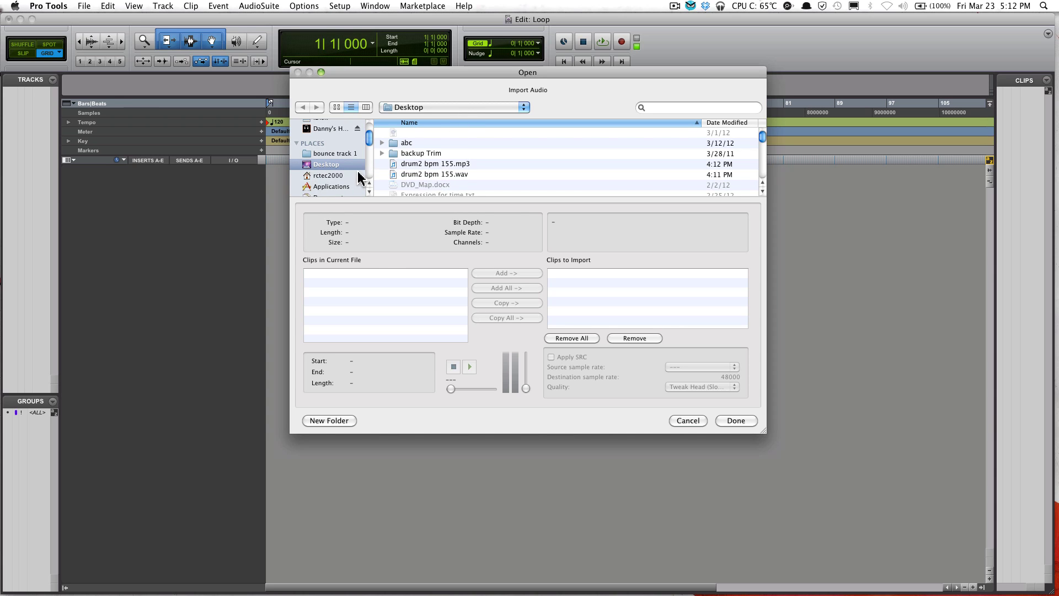
{"action": "left_click", "coordinate": [444, 175]}
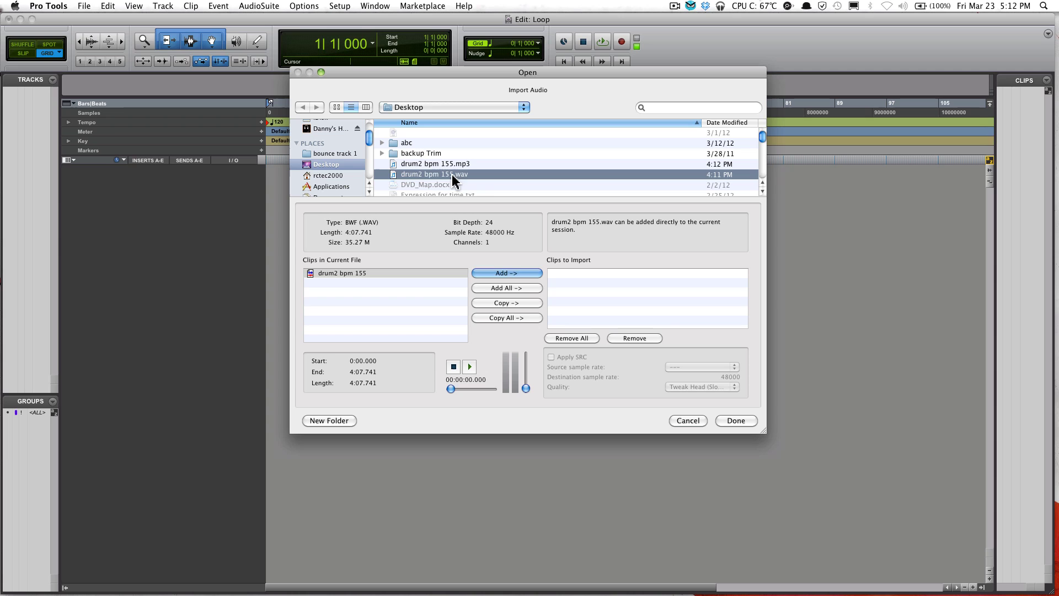
{"action": "left_click", "coordinate": [509, 274]}
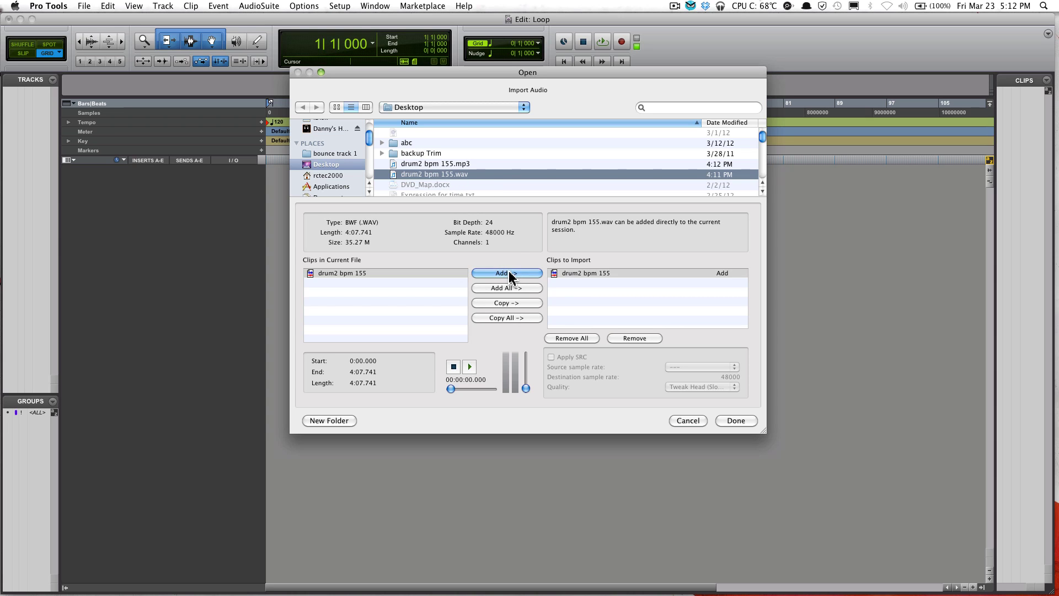
{"action": "left_click", "coordinate": [735, 422]}
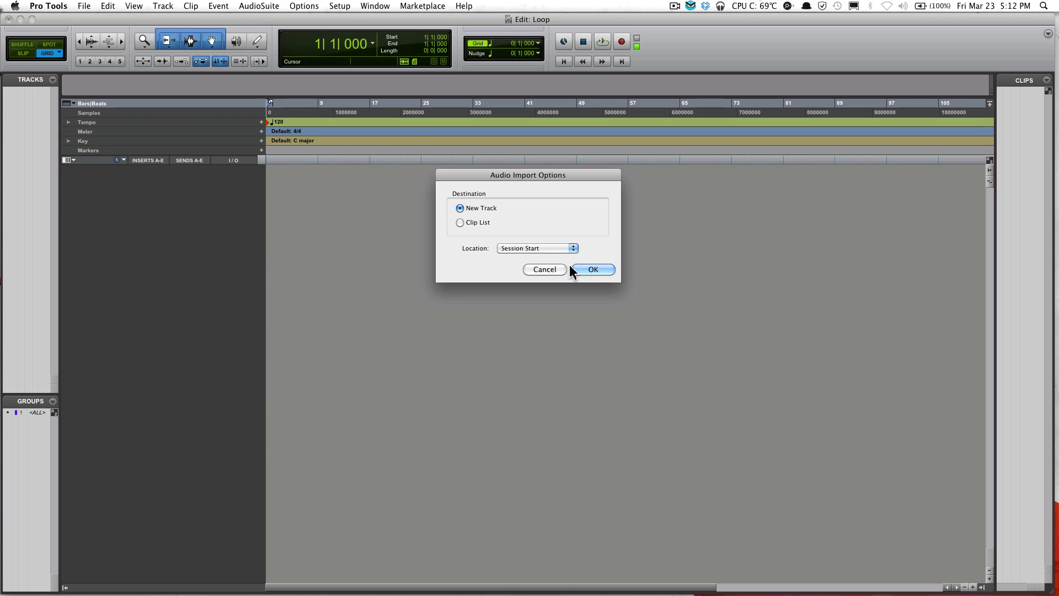
{"action": "left_click", "coordinate": [592, 270]}
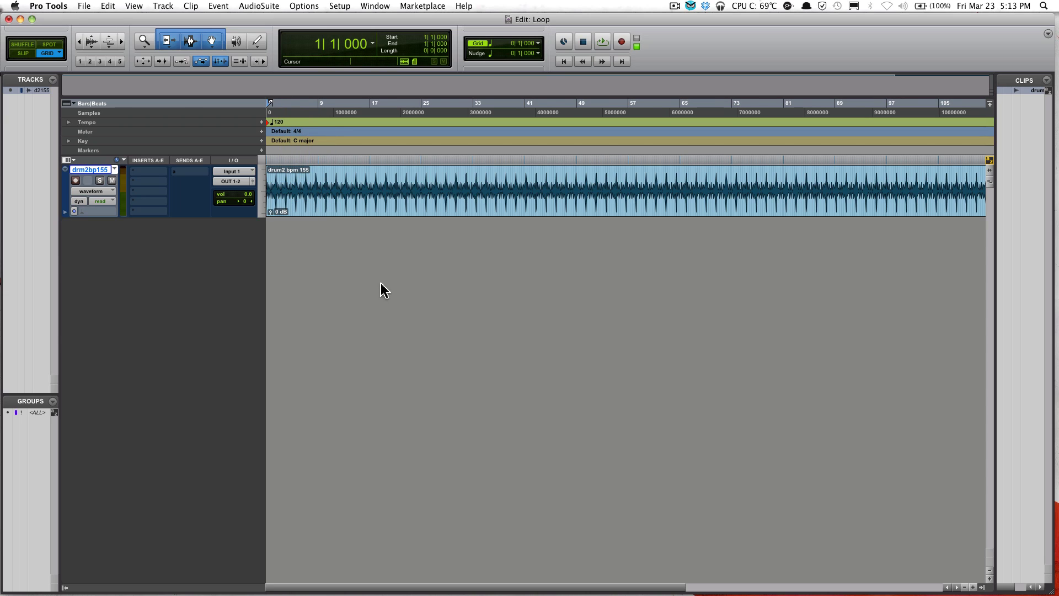
Bring up the Import Audio dialog and select drum2 bpm 155.mp3
{"action": "left_click", "coordinate": [84, 6]}
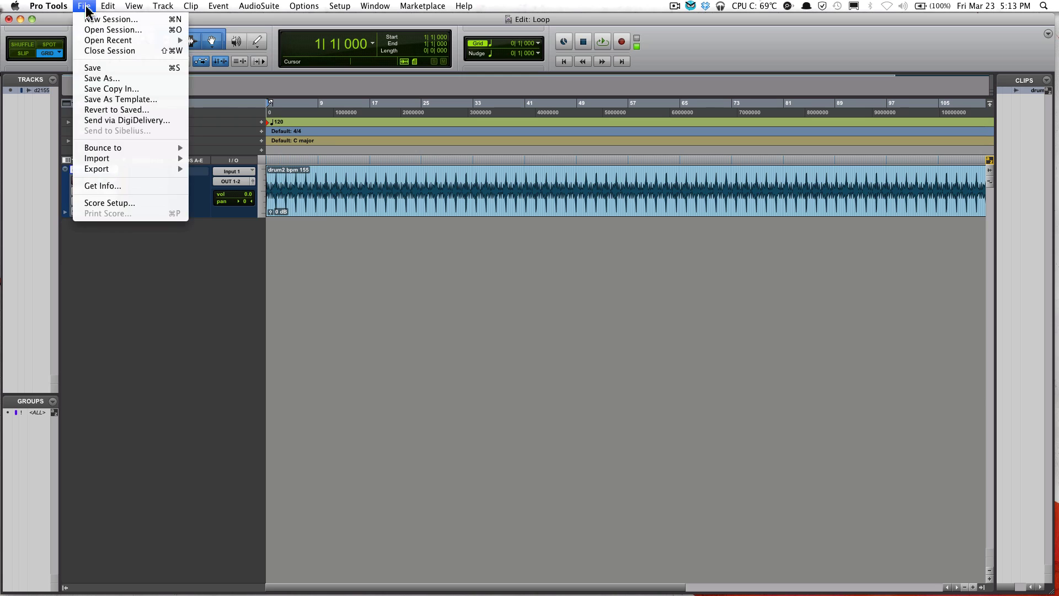
{"action": "mouse_move", "coordinate": [117, 160]}
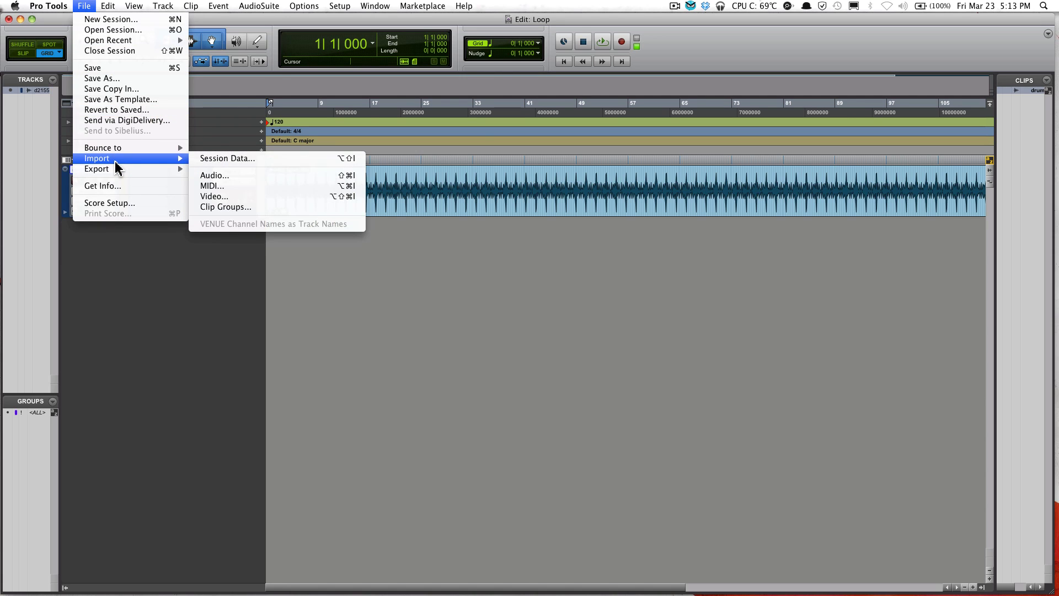
{"action": "left_click", "coordinate": [206, 177]}
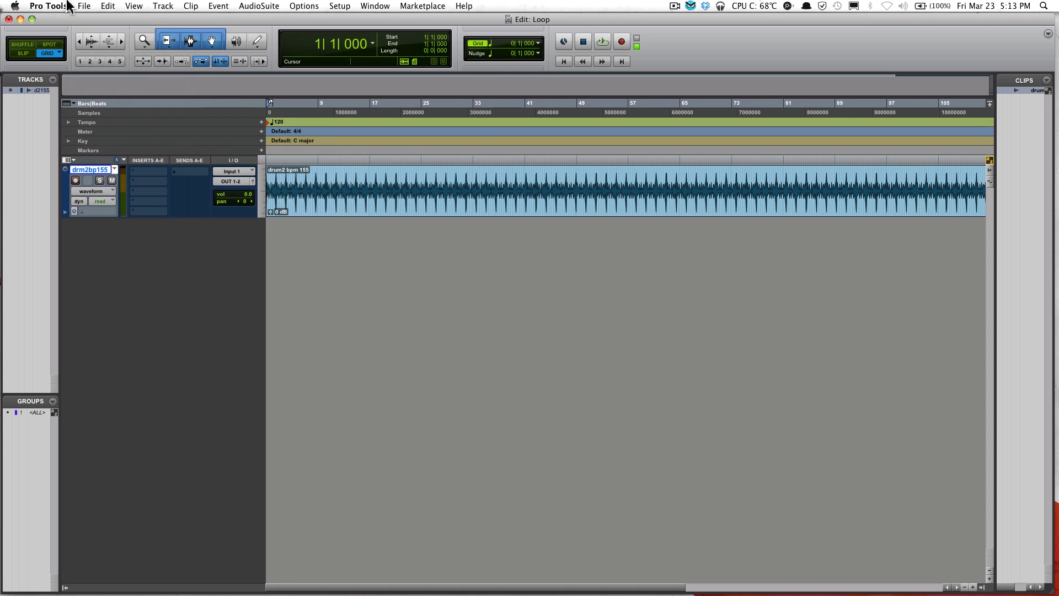
{"action": "left_click", "coordinate": [82, 6]}
{"action": "mouse_move", "coordinate": [106, 159]}
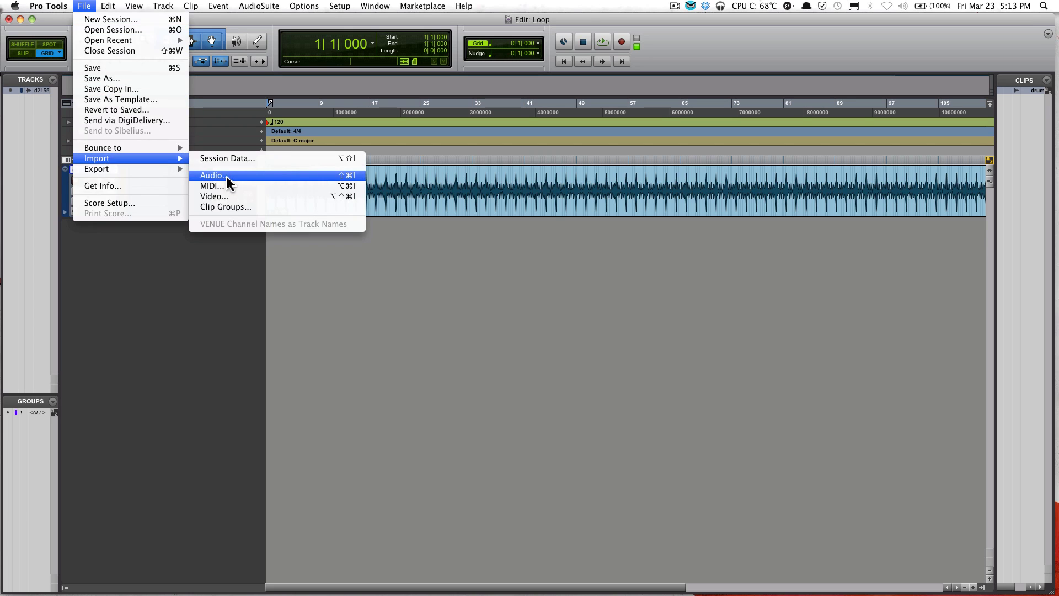
{"action": "left_click", "coordinate": [228, 178]}
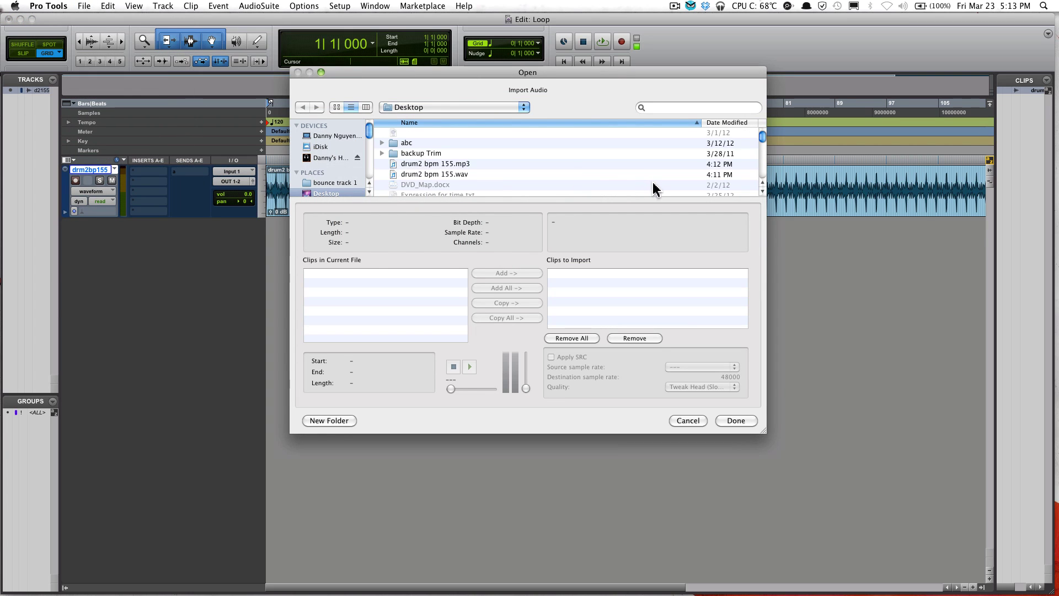
{"action": "left_click", "coordinate": [462, 164]}
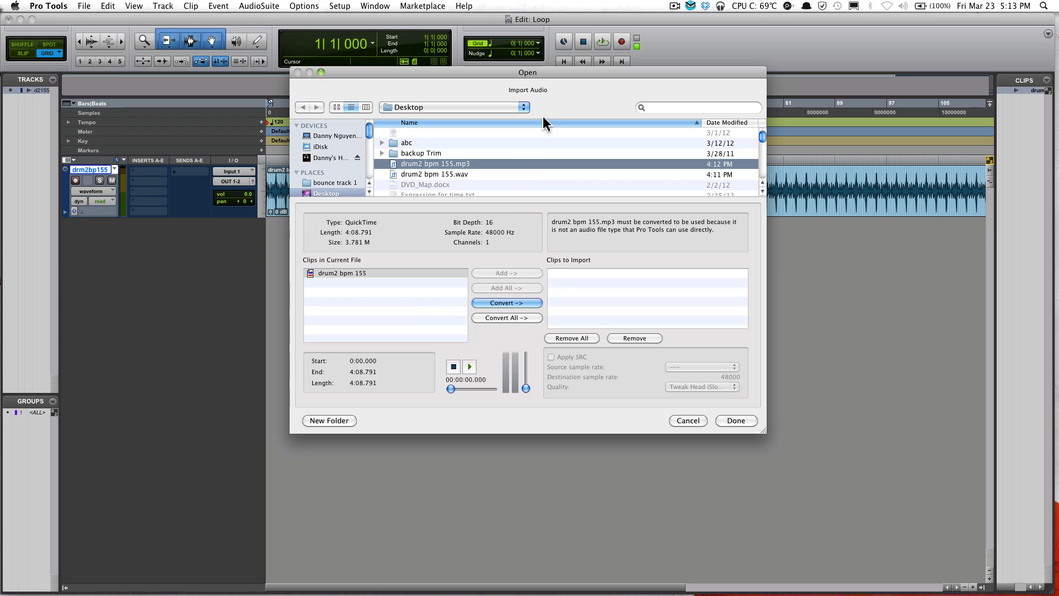
{"action": "left_click_drag", "start_coordinate": [516, 80], "coordinate": [484, 71]}
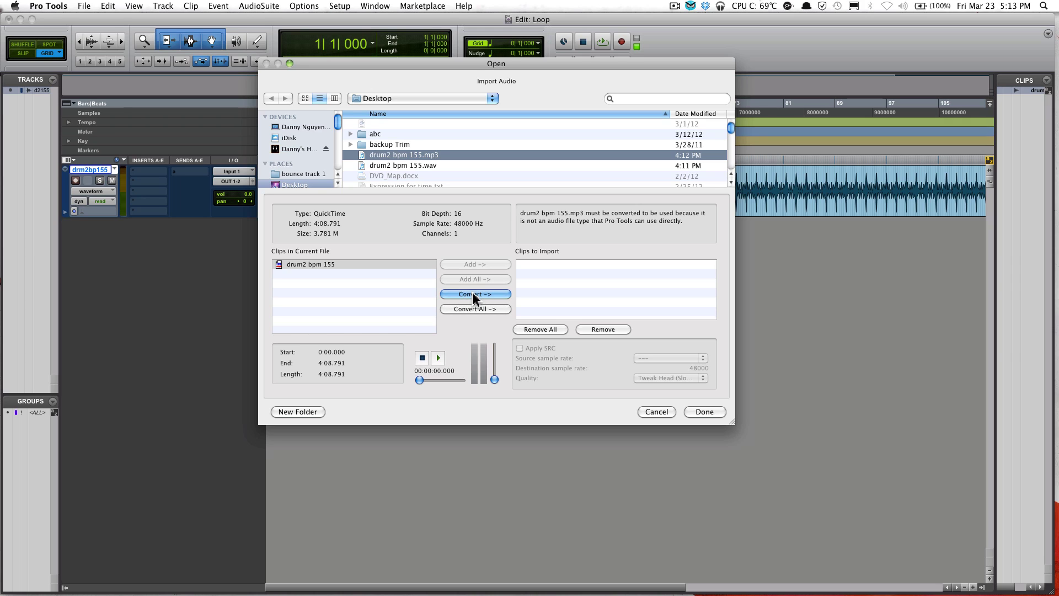
Convert the MP3 into Audio Files and place it on a new track at session start
{"action": "left_click", "coordinate": [379, 265]}
{"action": "left_click", "coordinate": [483, 294]}
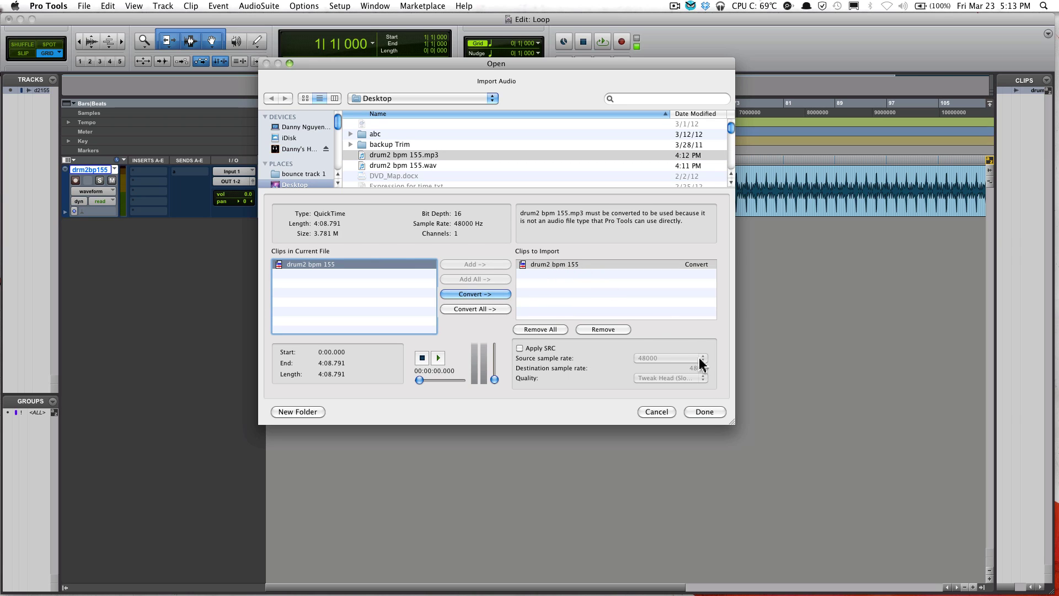
{"action": "left_click", "coordinate": [705, 412]}
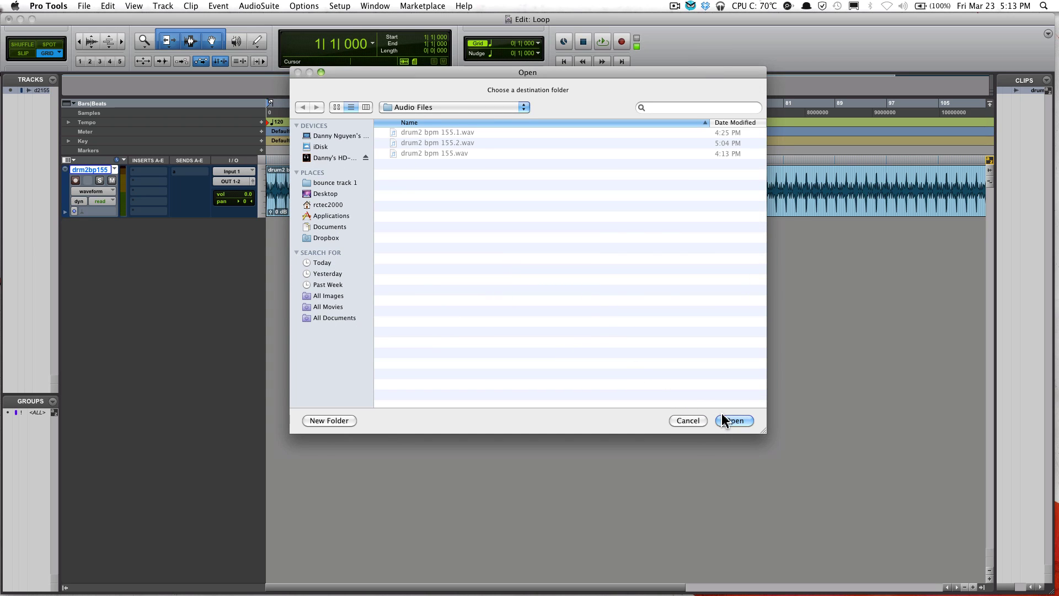
{"action": "left_click", "coordinate": [727, 421]}
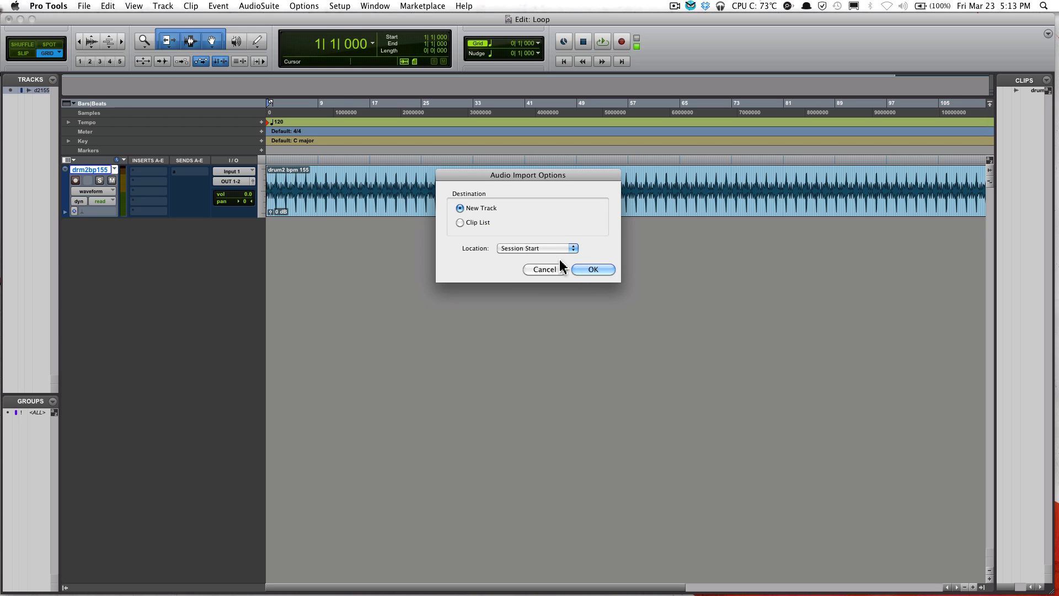
{"action": "left_click", "coordinate": [599, 275]}
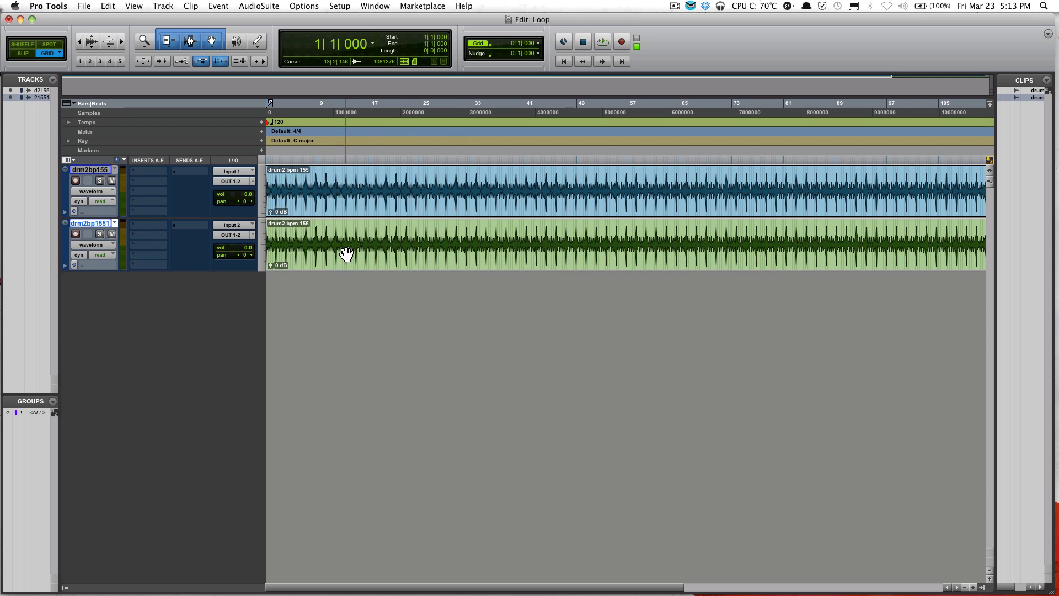
Solo the drm2bp1551 track, play it, then stop so the counter returns to 1|1|000
{"action": "left_click", "coordinate": [99, 234]}
{"action": "key", "text": "space"}
{"action": "key", "text": "space"}
{"action": "key", "text": "space"}
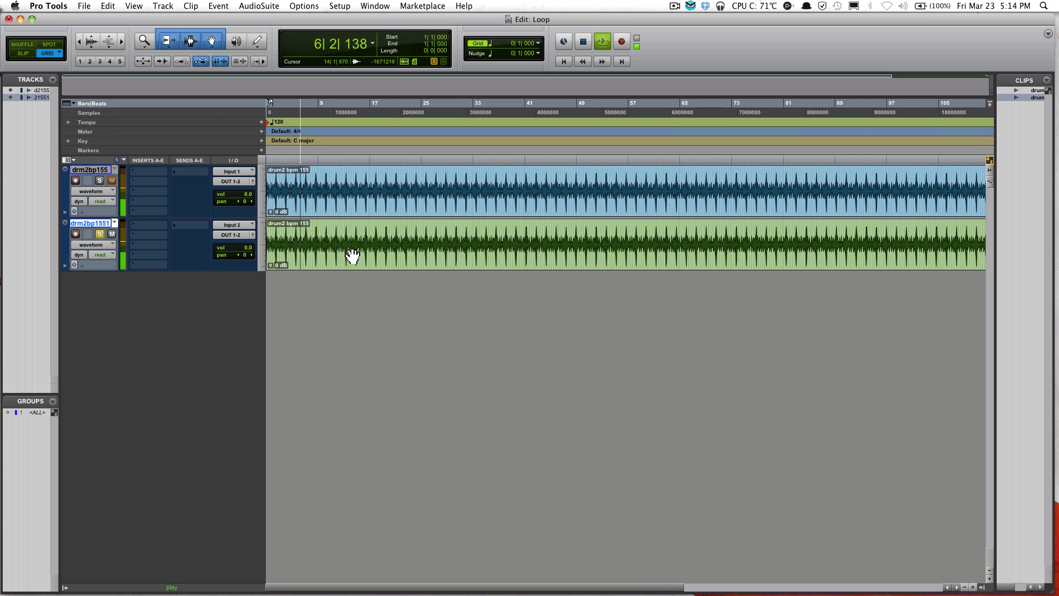
{"action": "key", "text": "space"}
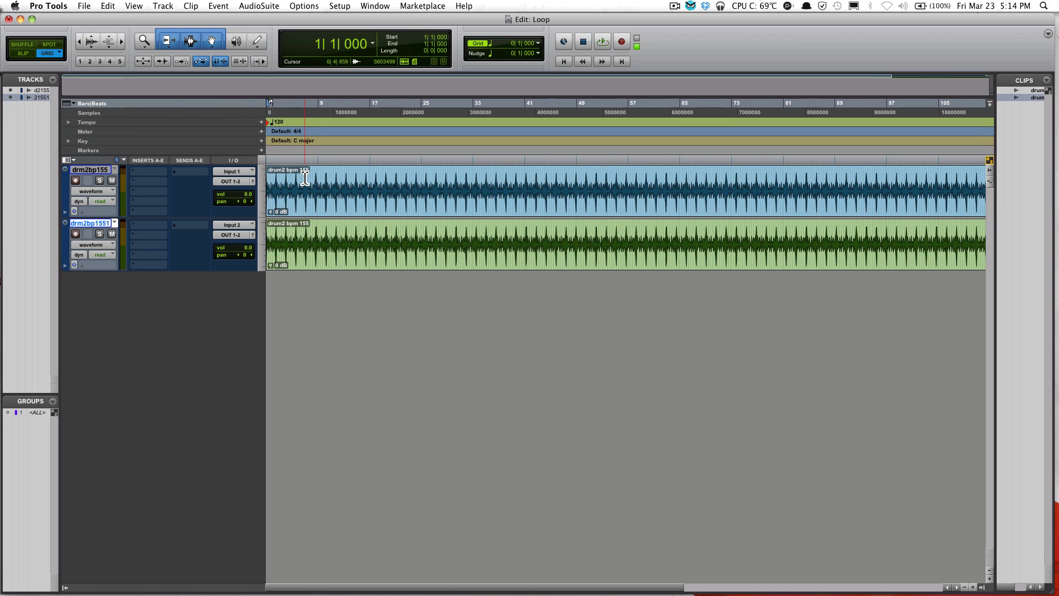
Create one new mono audio track with Track > New
{"action": "left_click", "coordinate": [161, 7]}
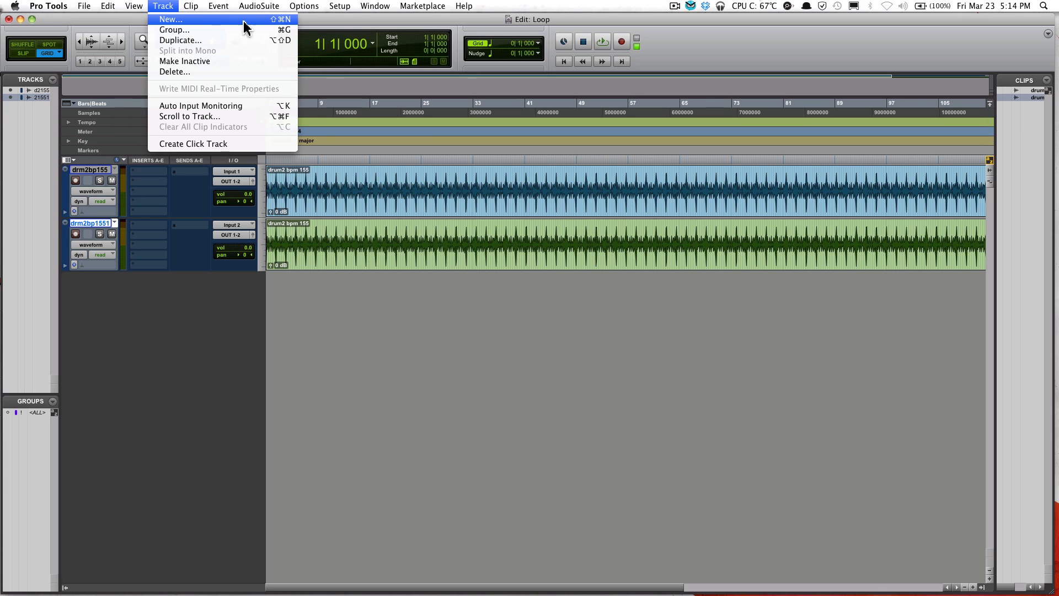
{"action": "left_click", "coordinate": [181, 23]}
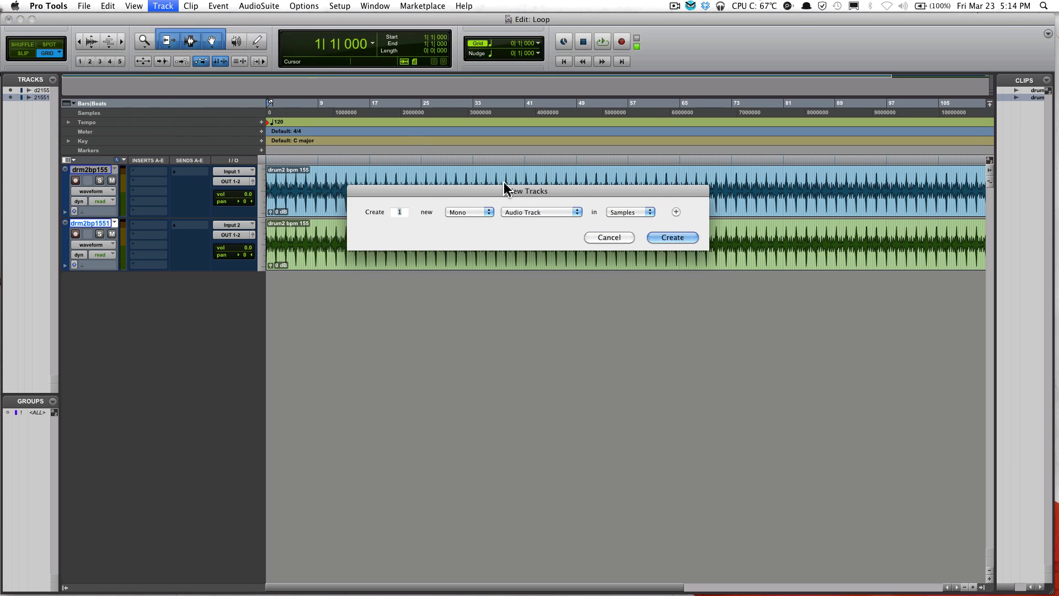
{"action": "left_click", "coordinate": [457, 213]}
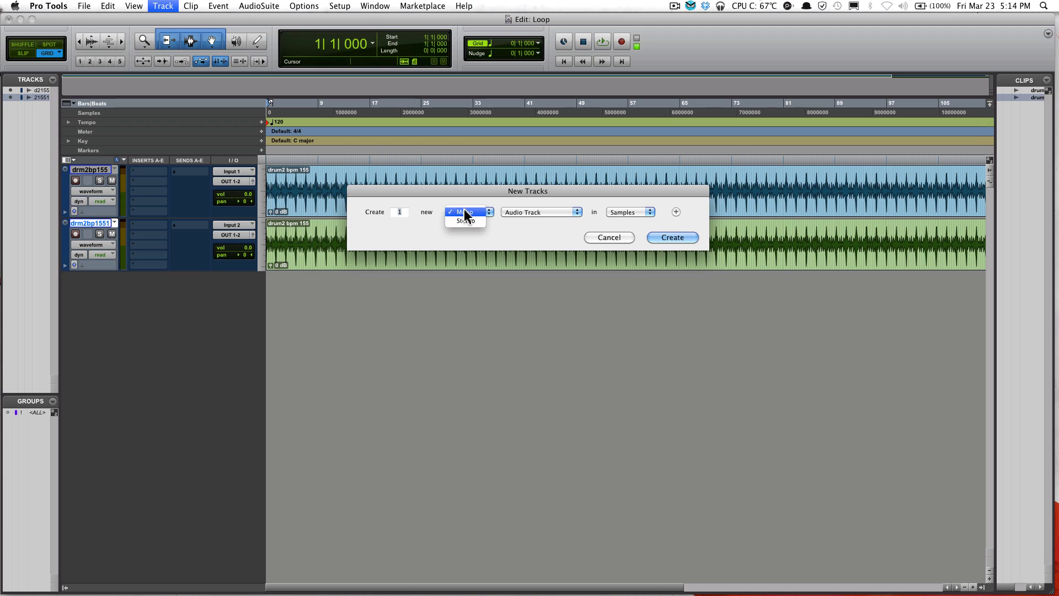
{"action": "left_click", "coordinate": [532, 226]}
{"action": "left_click", "coordinate": [531, 213]}
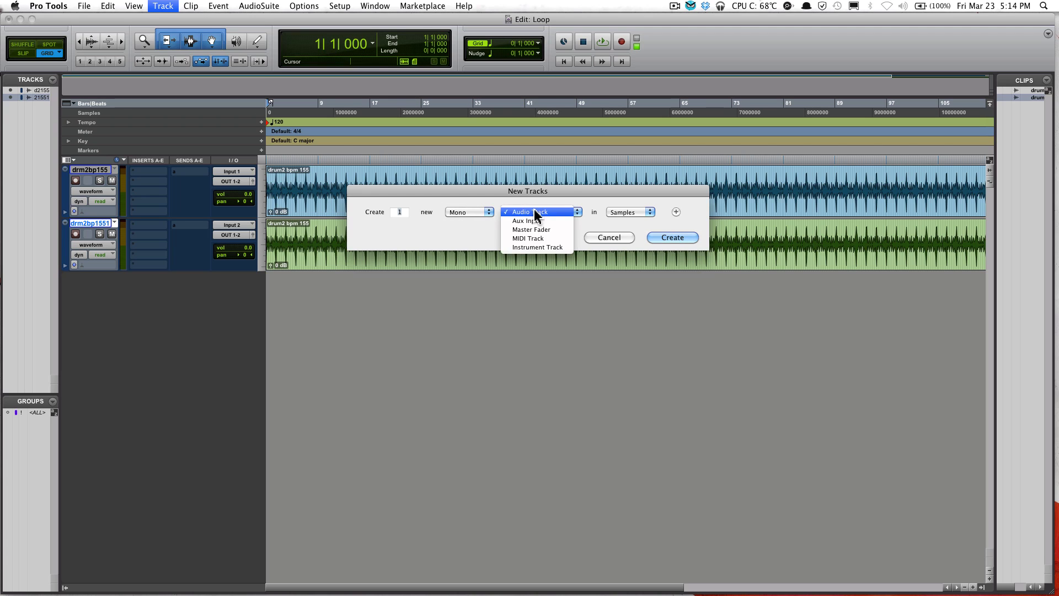
{"action": "left_click", "coordinate": [533, 214]}
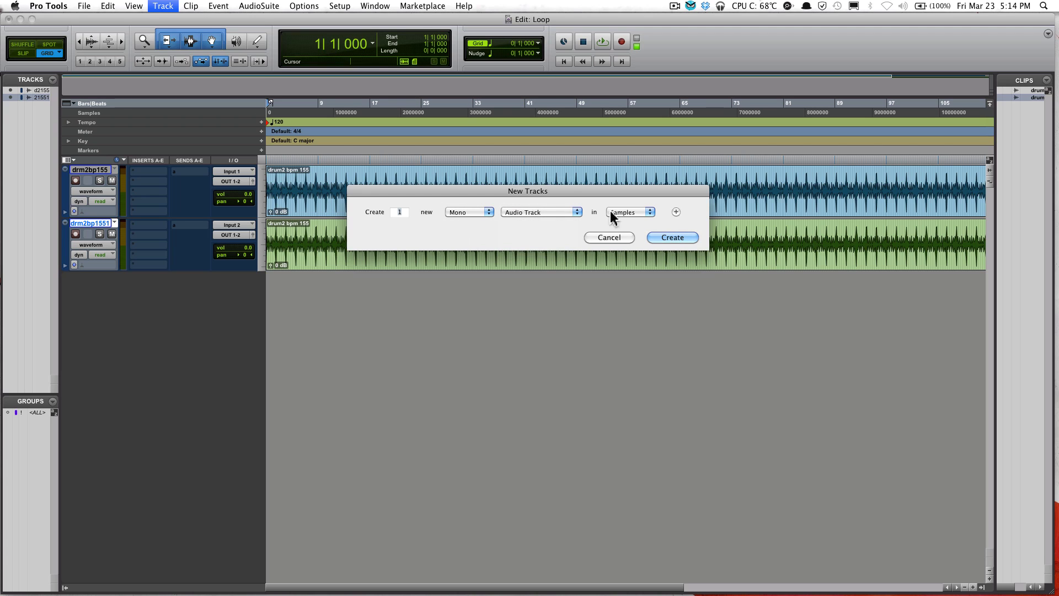
{"action": "left_click", "coordinate": [672, 238]}
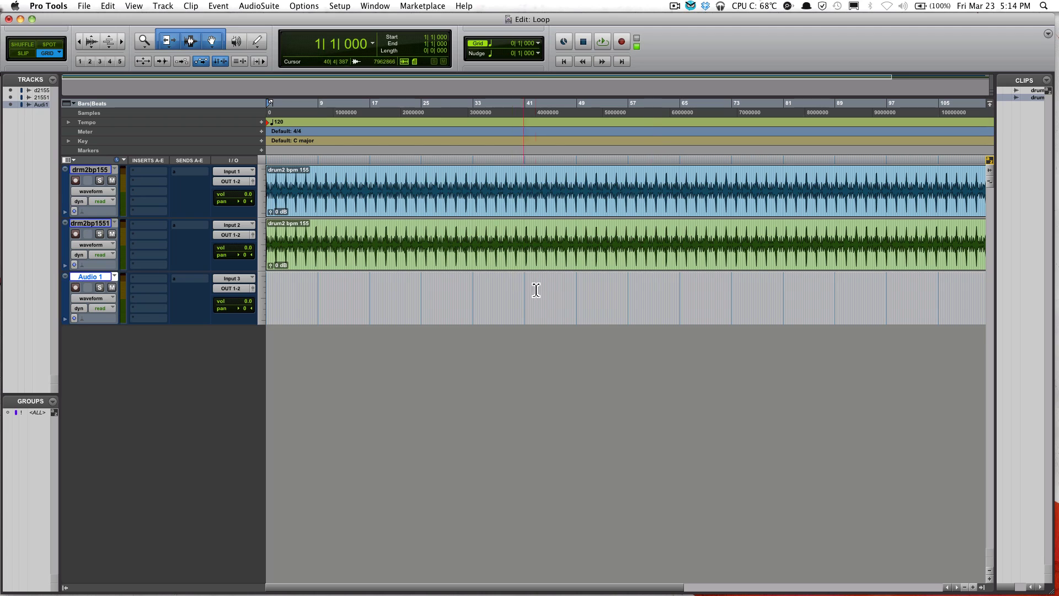
Rename the Audio 1 track to 'watever'
{"action": "double_click", "coordinate": [102, 277]}
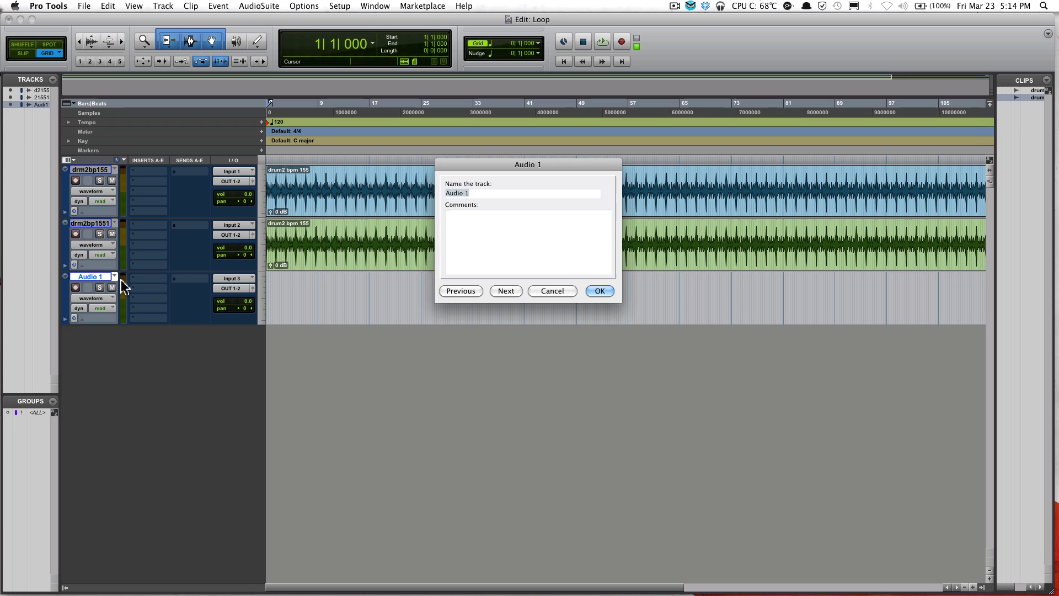
{"action": "type", "text": "watever"}
{"action": "key", "text": "Return"}
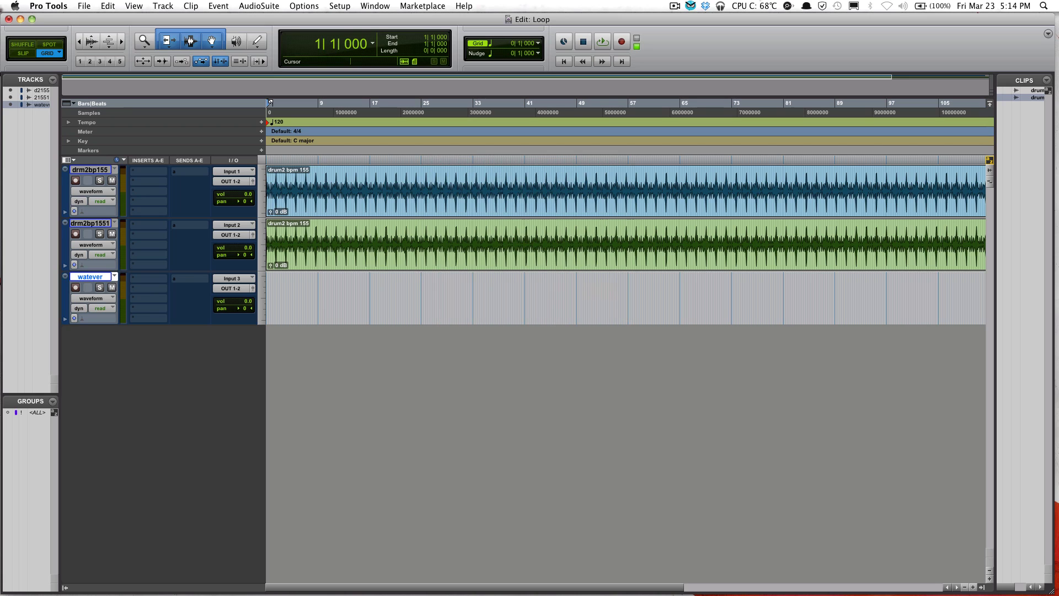
Set the watever track's input to Input 5 (Mono) and record-enable the track
{"action": "left_click", "coordinate": [234, 281]}
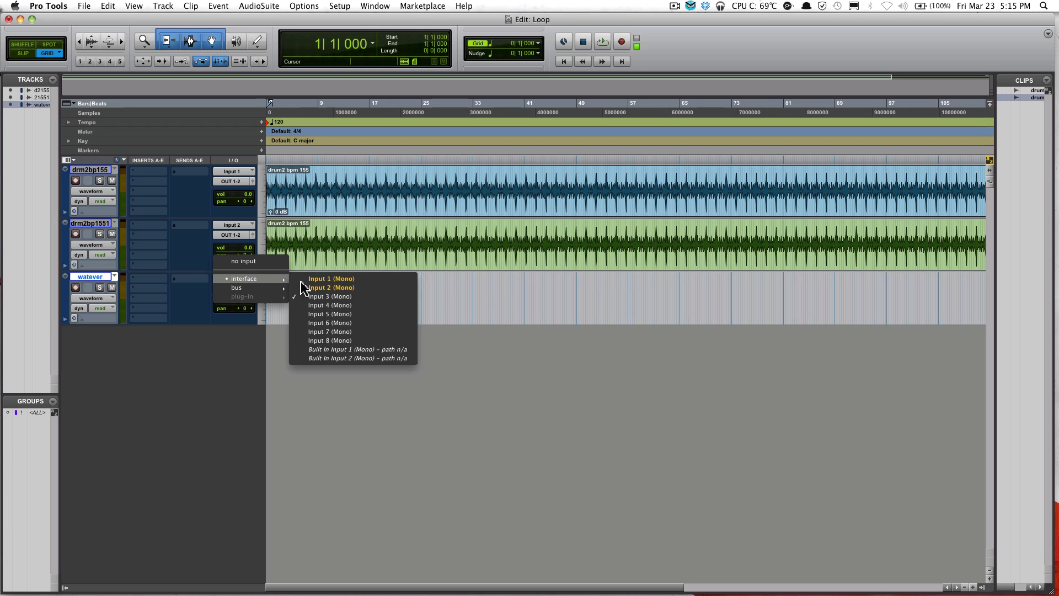
{"action": "left_click", "coordinate": [330, 314]}
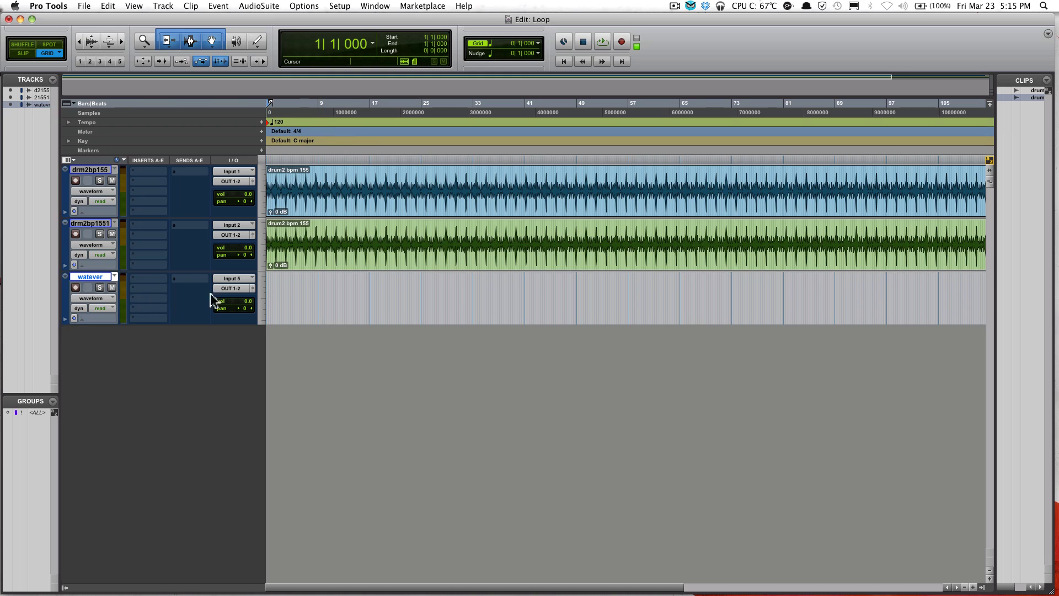
{"action": "left_click", "coordinate": [75, 288]}
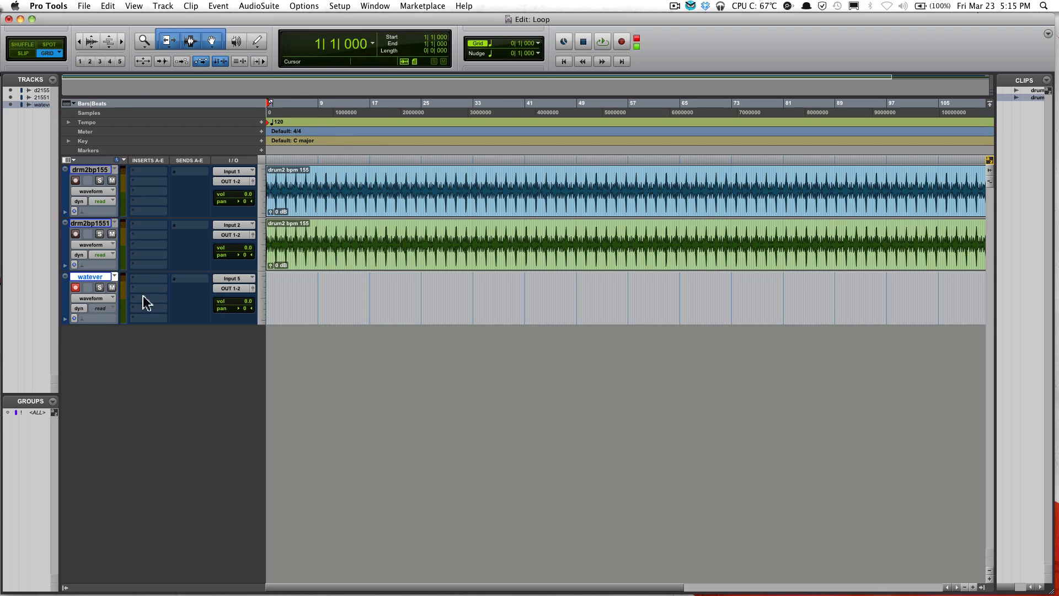
Record clip watever_01 from session start to about bar 12, then stop
{"action": "left_click", "coordinate": [622, 43]}
{"action": "left_click", "coordinate": [602, 43]}
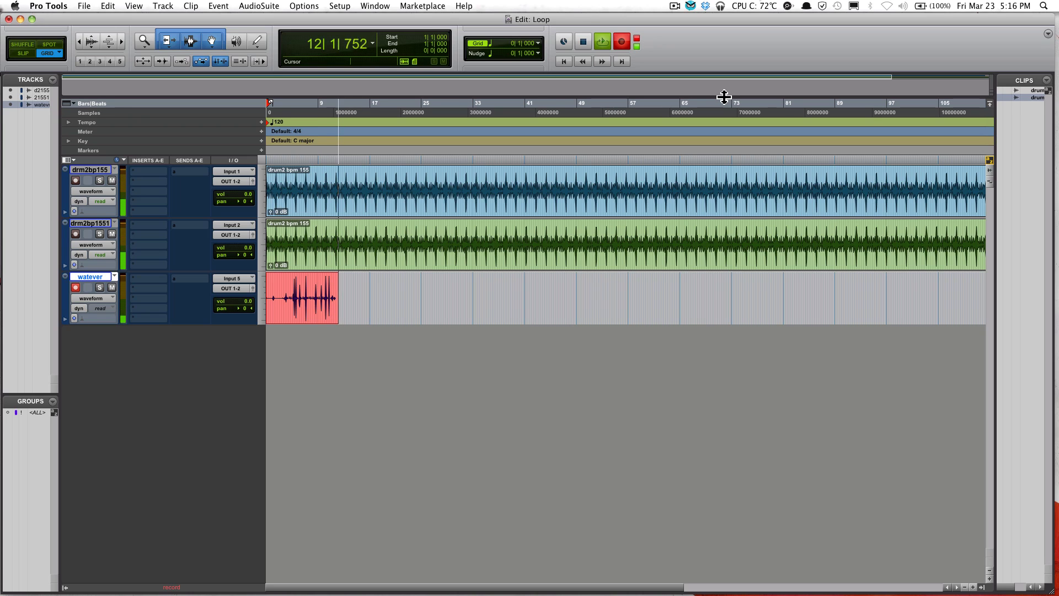
{"action": "key", "text": "space"}
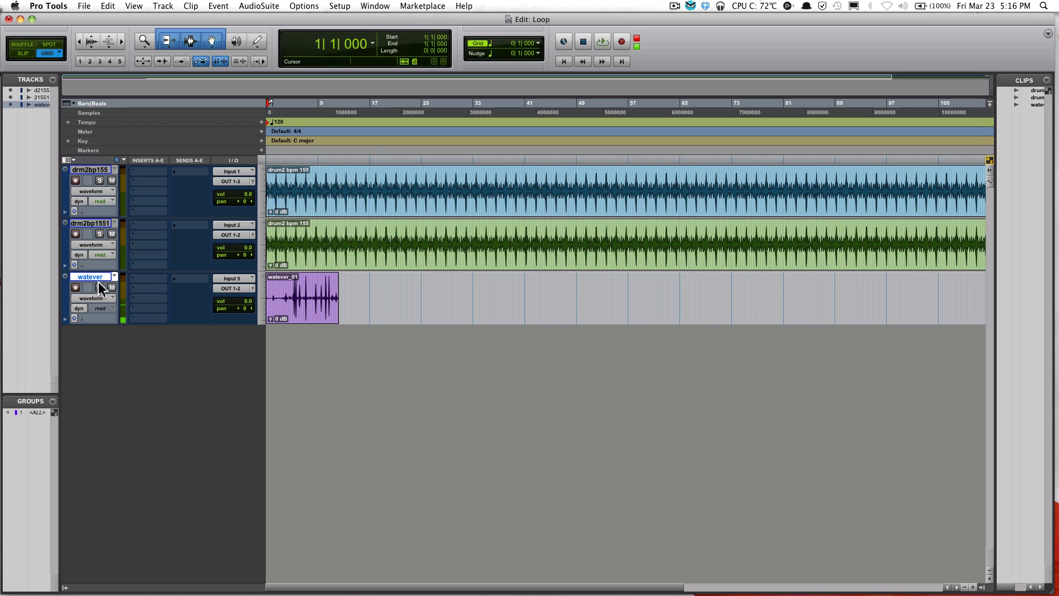
Disarm the watever track and play the drums with watever_01 from 4|4|000
{"action": "left_click", "coordinate": [75, 287]}
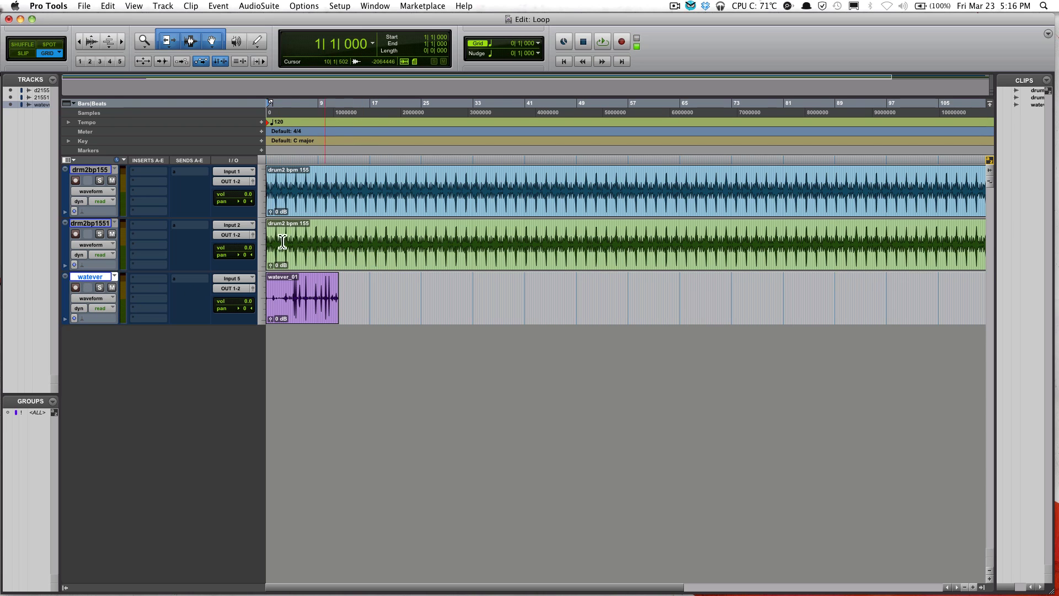
{"action": "key", "text": "space"}
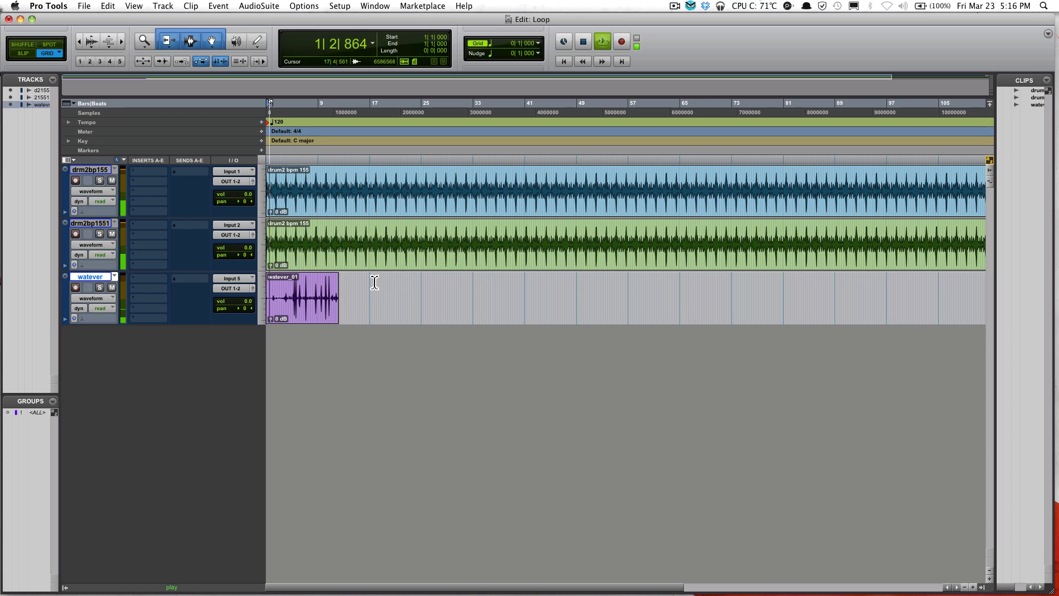
{"action": "key", "text": "space"}
{"action": "left_click", "coordinate": [291, 292]}
{"action": "key", "text": "space"}
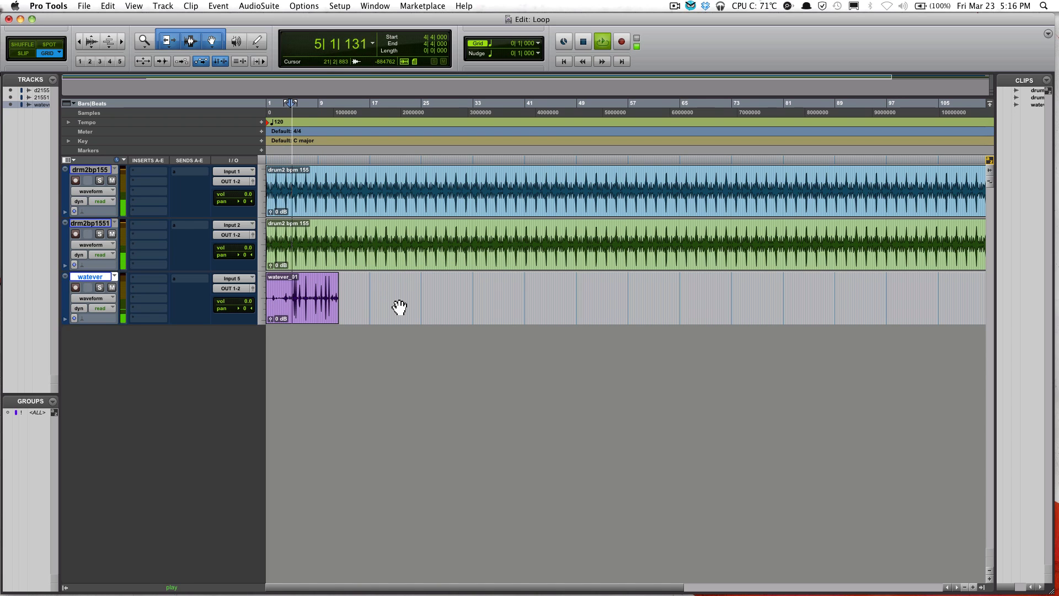
{"action": "key", "text": "space"}
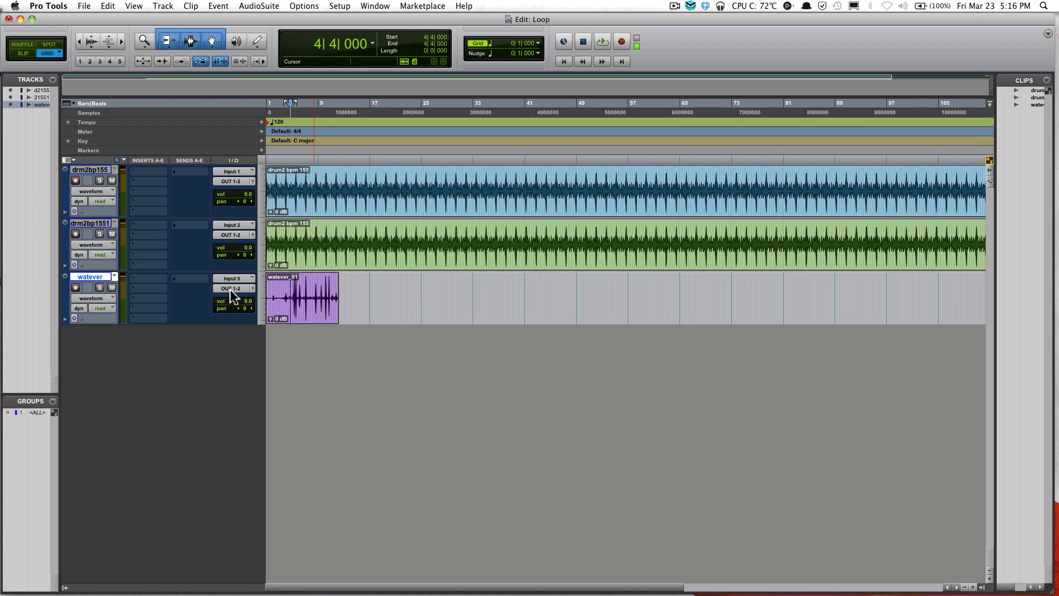
{"action": "key", "text": "space"}
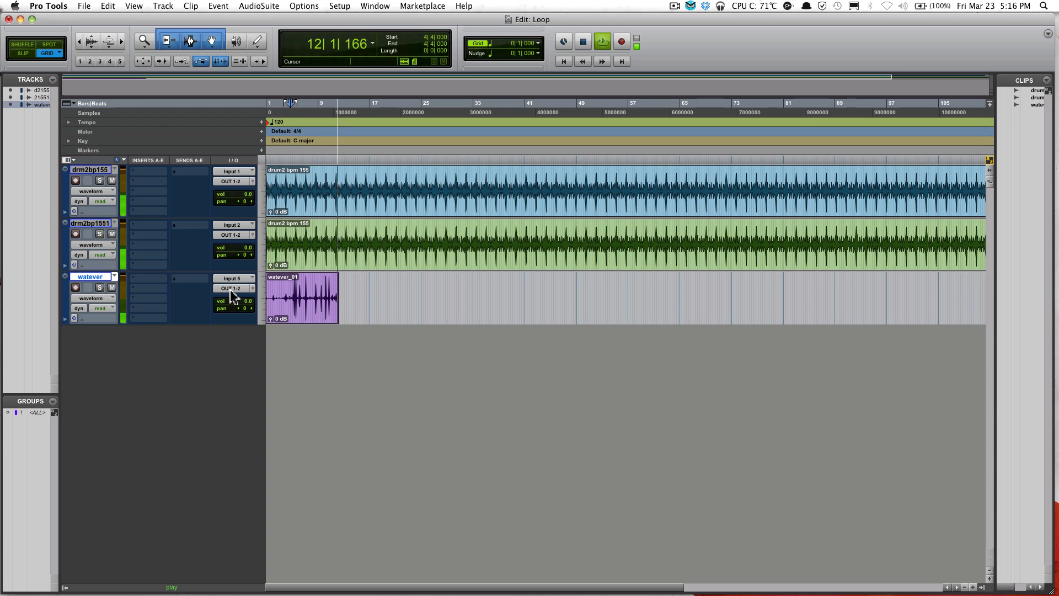
Stop playback so the playhead returns to 4|4|000
{"action": "key", "text": "space"}
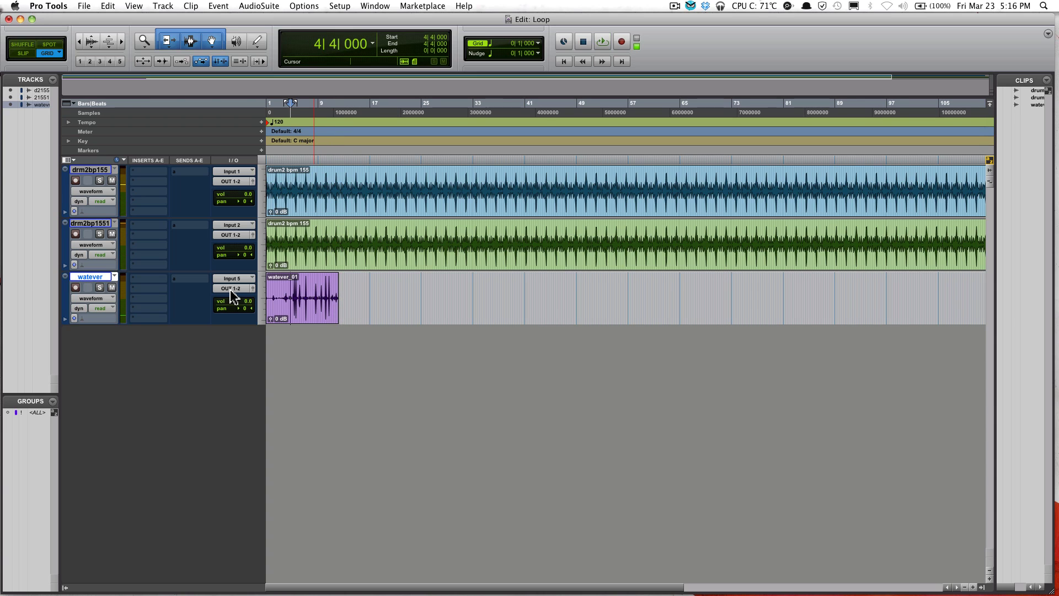